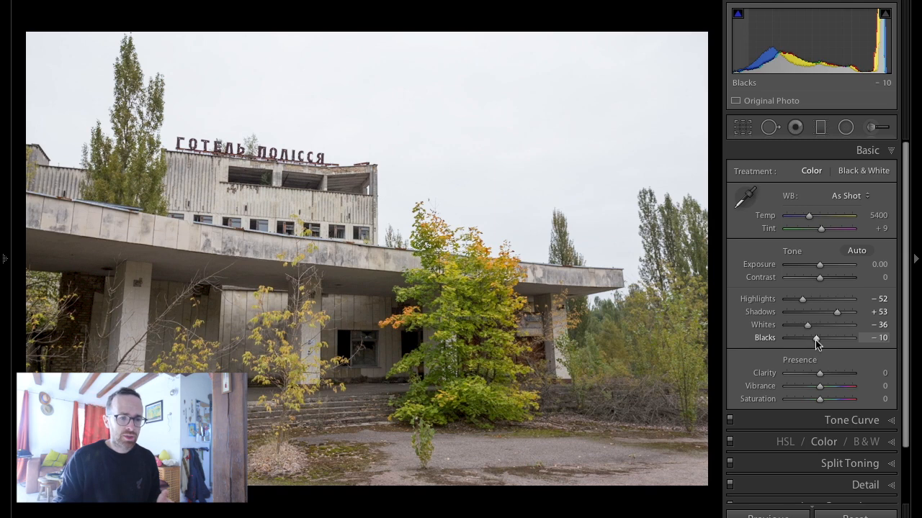
# - Raise the photo's Clarity to +31 and lower Highlights to −54 and Whites to −48
pyautogui.moveTo(820, 373); pyautogui.dragTo(830, 374)
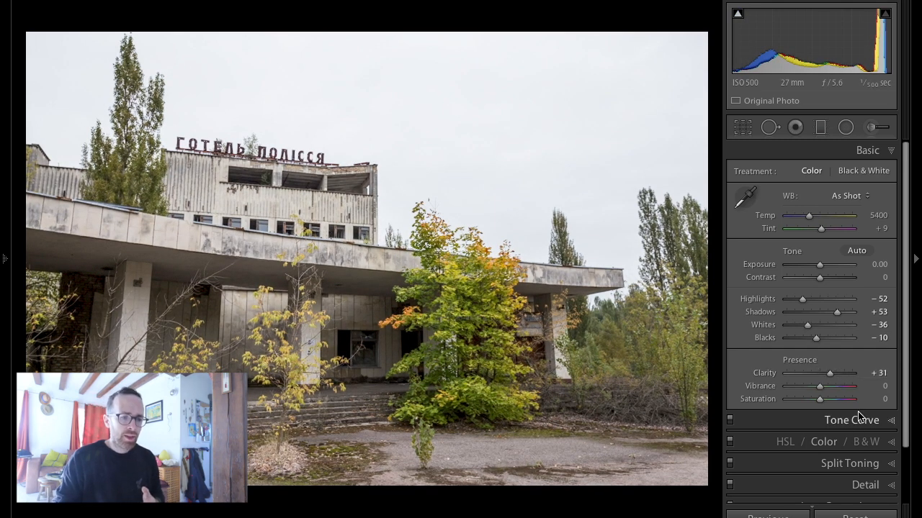
pyautogui.moveTo(804, 299); pyautogui.dragTo(801, 300)
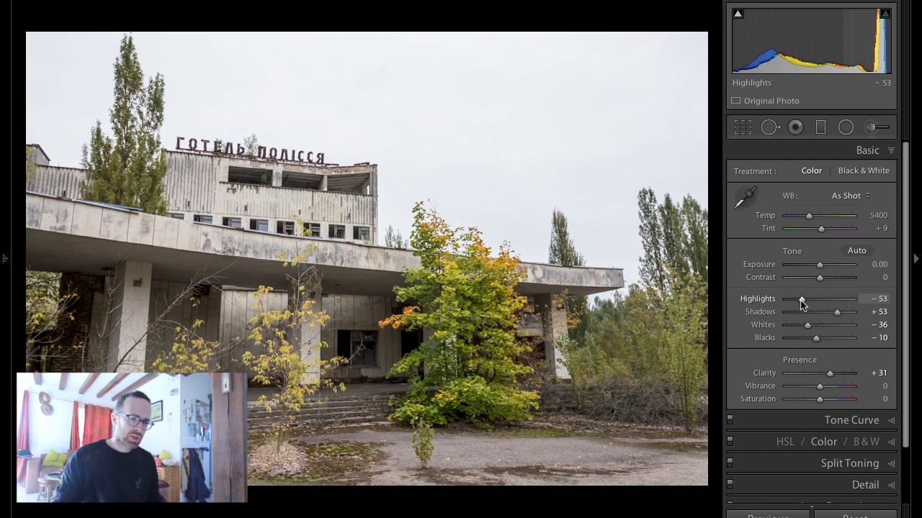
pyautogui.moveTo(801, 302); pyautogui.dragTo(804, 328)
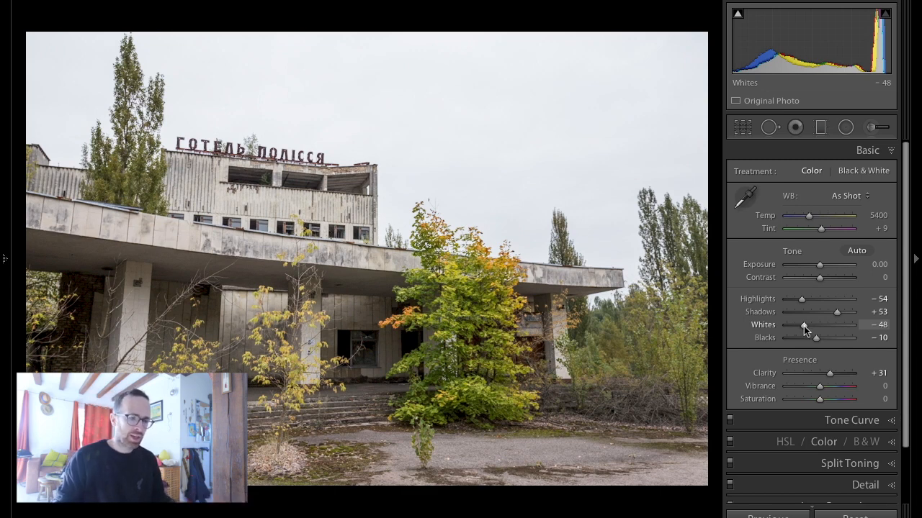
# - Darken the photo's edges with a Post-Crop Vignetting Amount of −28
pyautogui.scroll(-1, 828, 374)
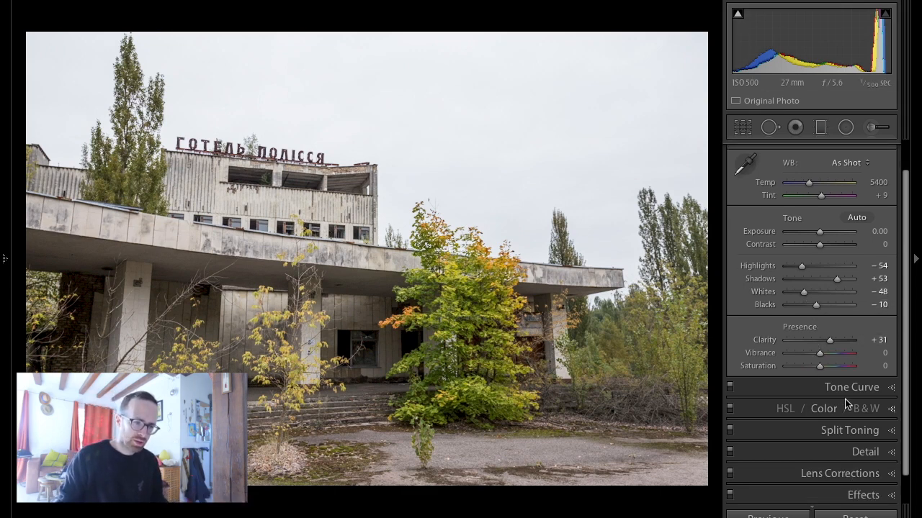
pyautogui.scroll(-1, 846, 407)
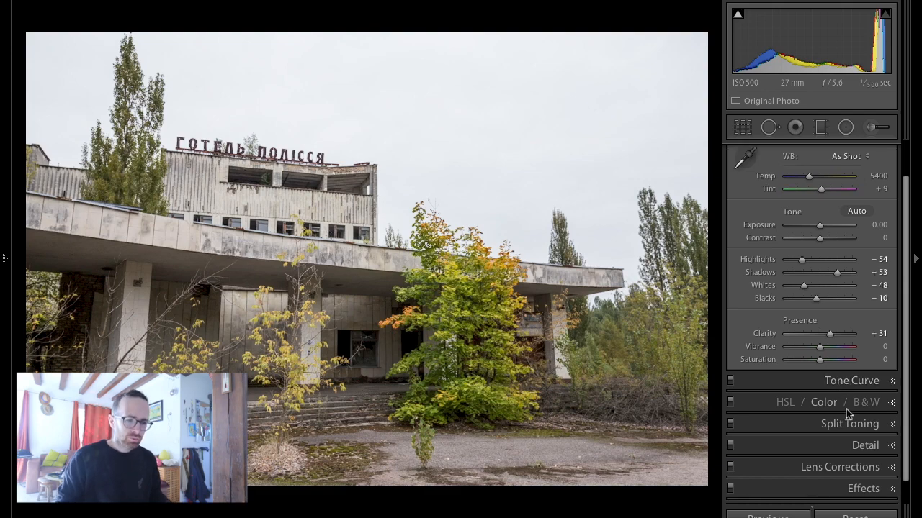
pyautogui.click(868, 482)
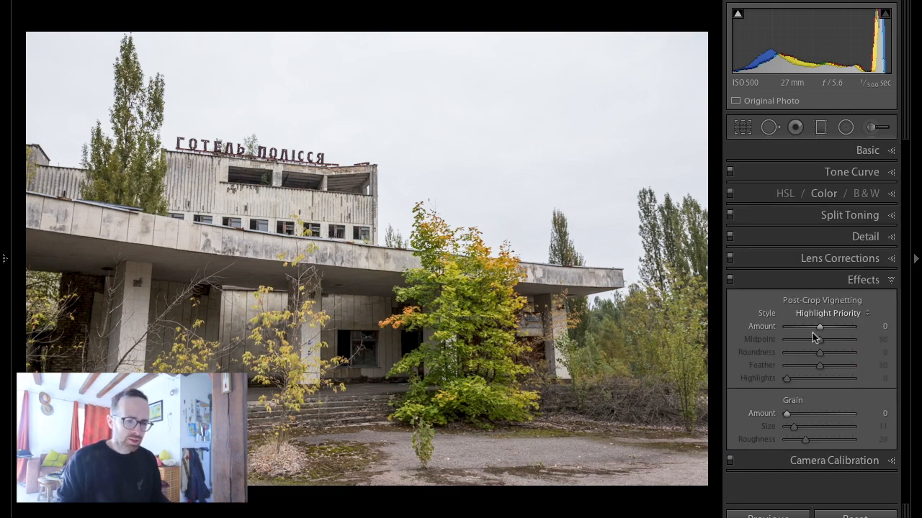
pyautogui.moveTo(818, 328); pyautogui.dragTo(811, 333)
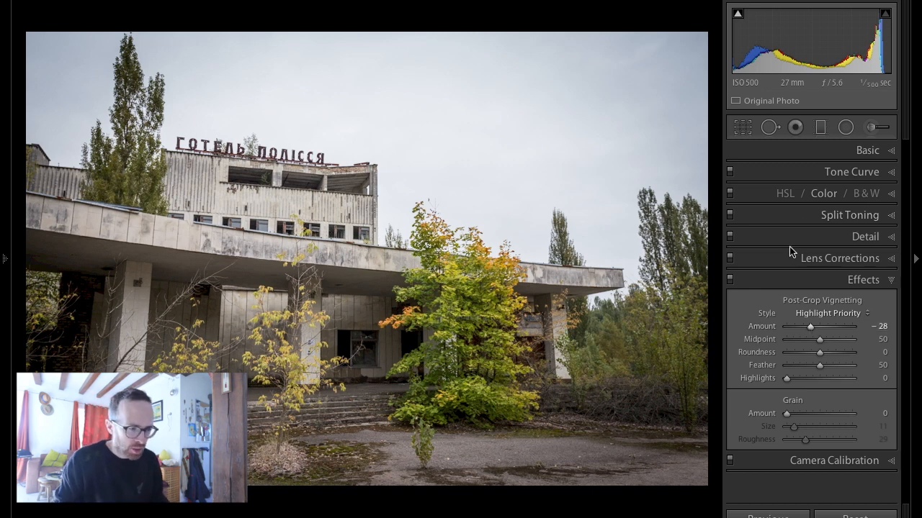
# - Add three anchor points along the RGB tone curve and lift its black point slightly for faded shadows
pyautogui.click(851, 173)
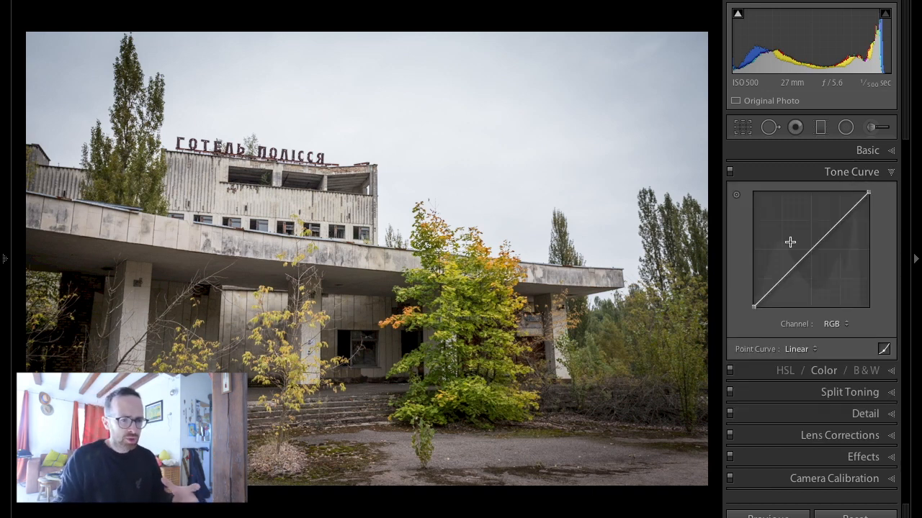
pyautogui.click(842, 218)
pyautogui.click(814, 247)
pyautogui.click(782, 277)
pyautogui.moveTo(754, 308)
pyautogui.mouseDown()
pyautogui.moveTo(749, 288)
pyautogui.moveTo(754, 295)
pyautogui.mouseUp()
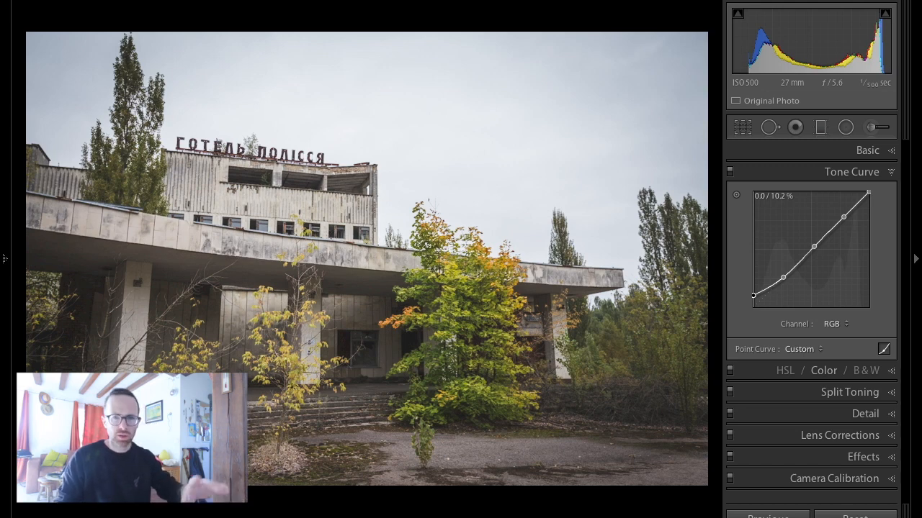
pyautogui.moveTo(753, 295); pyautogui.dragTo(753, 298)
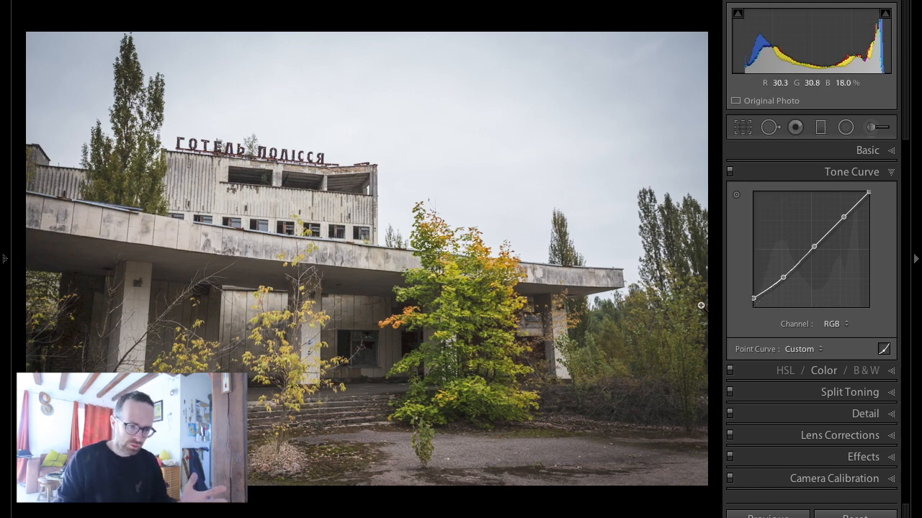
# - Lower the photo's Highlights to −63
pyautogui.click(869, 150)
pyautogui.moveTo(802, 303)
pyautogui.mouseDown()
pyautogui.moveTo(777, 301)
pyautogui.moveTo(799, 303)
pyautogui.mouseUp()
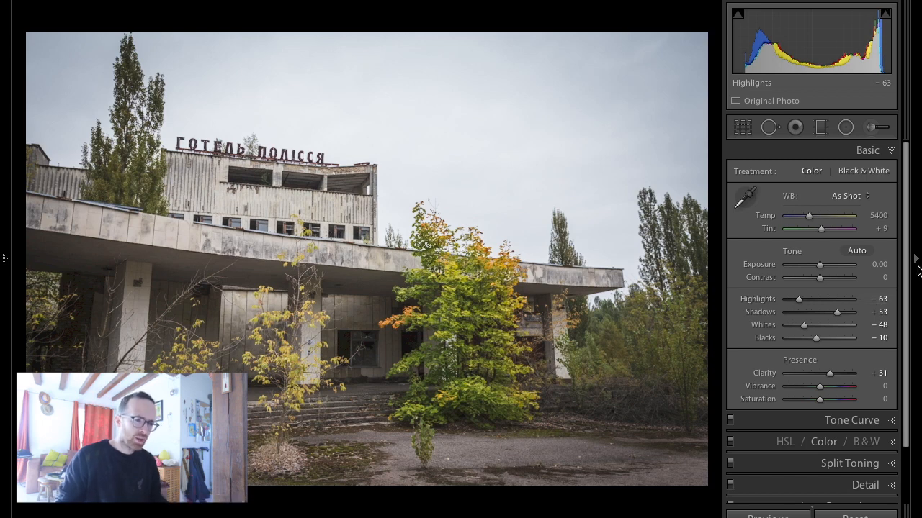
# - Set the Hue of Red to +21, Orange to −22 and Yellow to −29, and compare the photo without these color adjustments
pyautogui.scroll(-2, 817, 314)
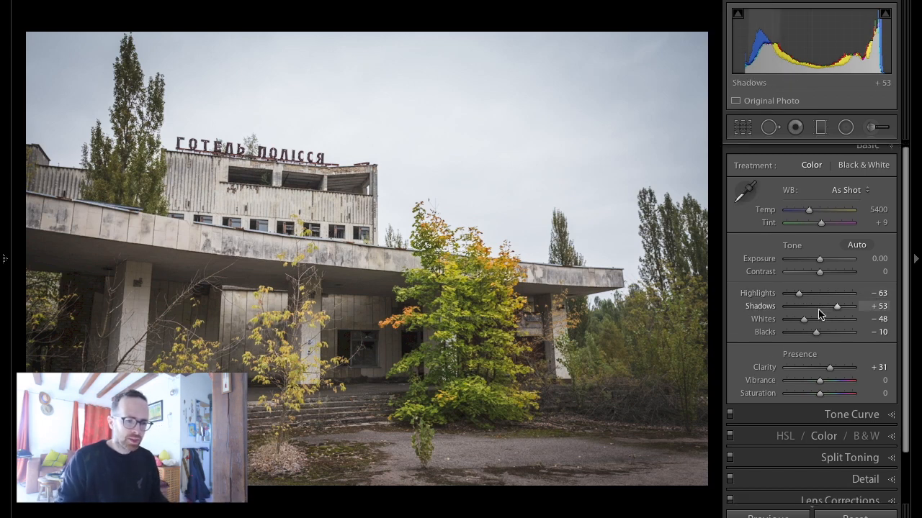
pyautogui.scroll(-1, 817, 338)
pyautogui.click(823, 378)
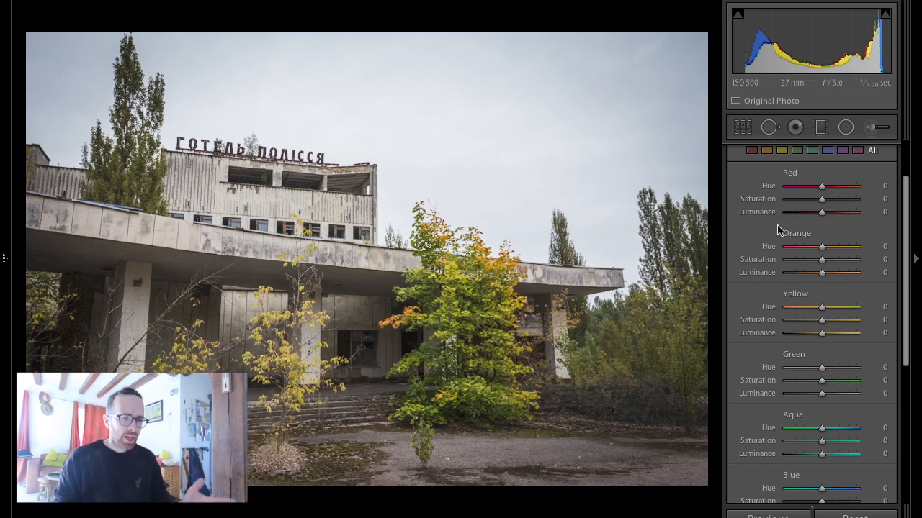
pyautogui.scroll(1, 846, 270)
pyautogui.scroll(1, 836, 216)
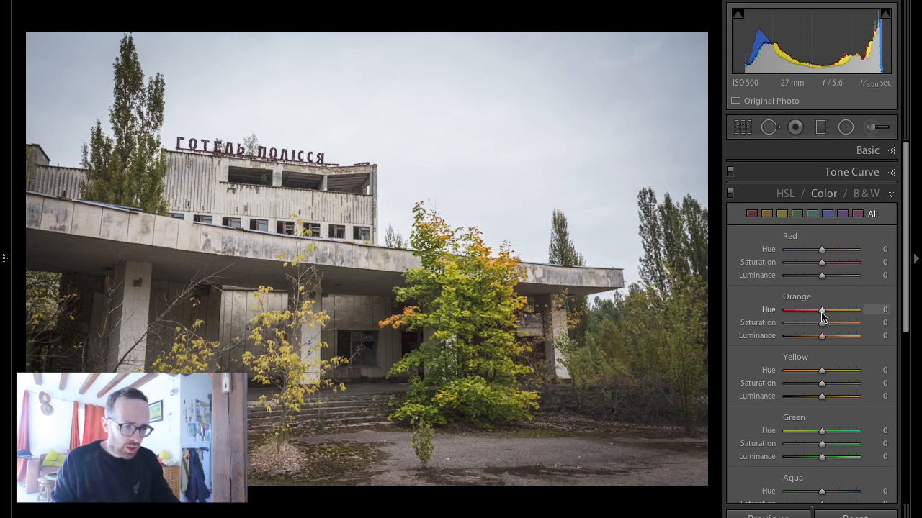
pyautogui.moveTo(823, 315); pyautogui.dragTo(812, 312)
pyautogui.click(825, 252)
pyautogui.moveTo(824, 252); pyautogui.dragTo(829, 252)
pyautogui.moveTo(822, 370); pyautogui.dragTo(808, 370)
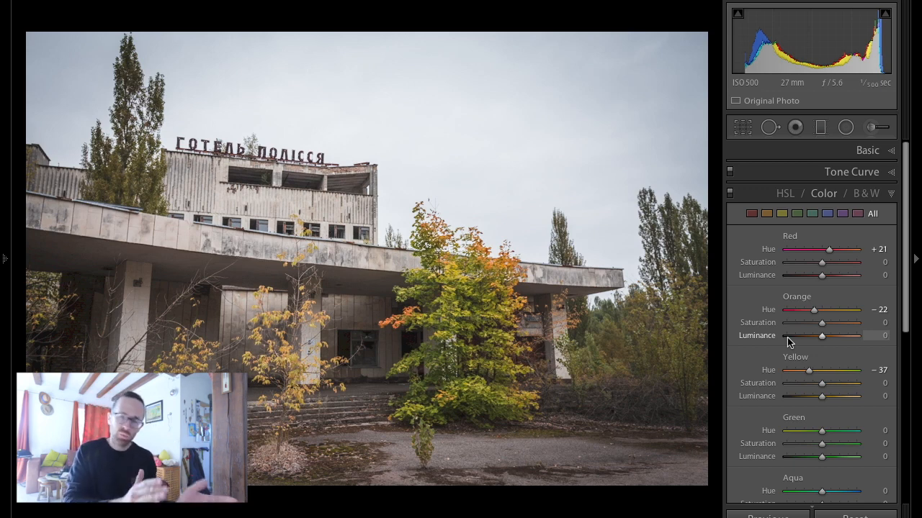
pyautogui.moveTo(808, 371)
pyautogui.mouseDown()
pyautogui.moveTo(857, 377)
pyautogui.moveTo(805, 382)
pyautogui.moveTo(821, 367)
pyautogui.mouseUp()
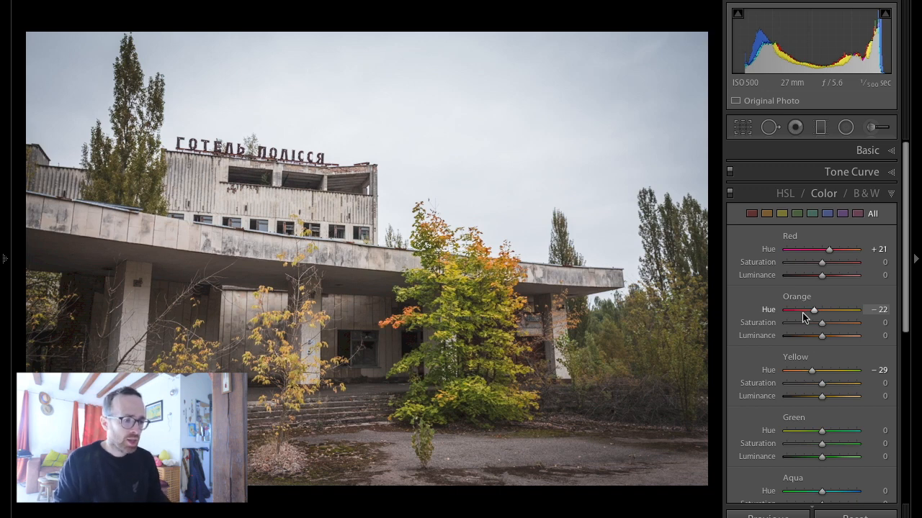
pyautogui.click(730, 191)
pyautogui.click(730, 192)
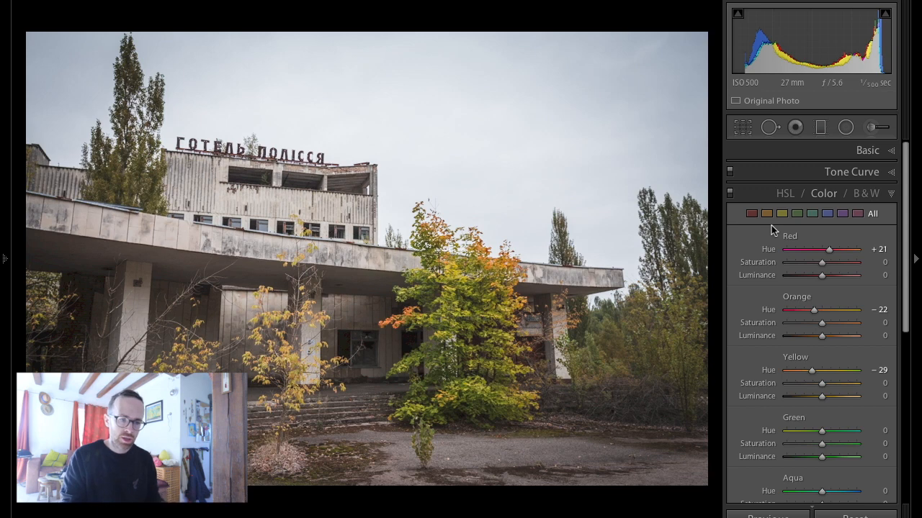
# - Raise the Saturation of Red to +17, Orange to +20 and Yellow to +16
pyautogui.moveTo(822, 262); pyautogui.dragTo(828, 262)
pyautogui.moveTo(822, 322); pyautogui.dragTo(828, 324)
pyautogui.moveTo(821, 383); pyautogui.dragTo(826, 389)
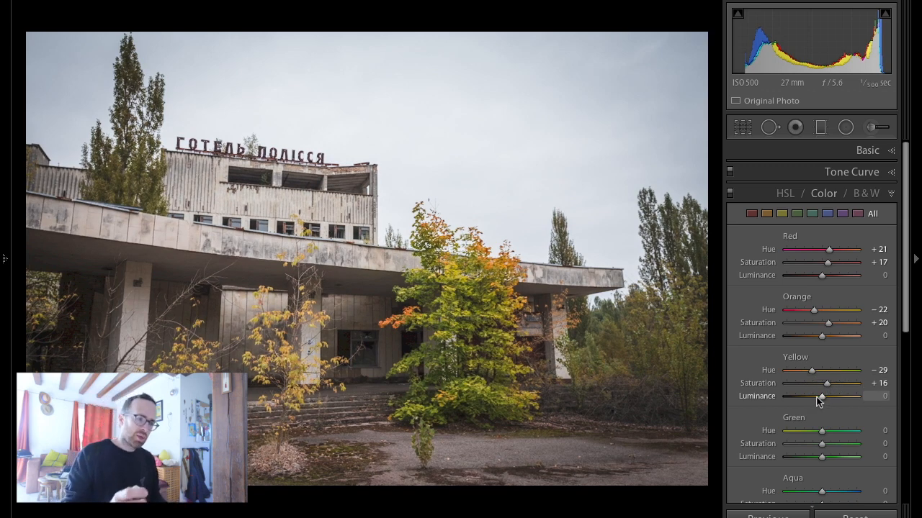
# - Lower the Luminance of Yellow to −21, Orange to −26 and Red to −29
pyautogui.moveTo(817, 397); pyautogui.dragTo(813, 397)
pyautogui.moveTo(822, 335); pyautogui.dragTo(812, 335)
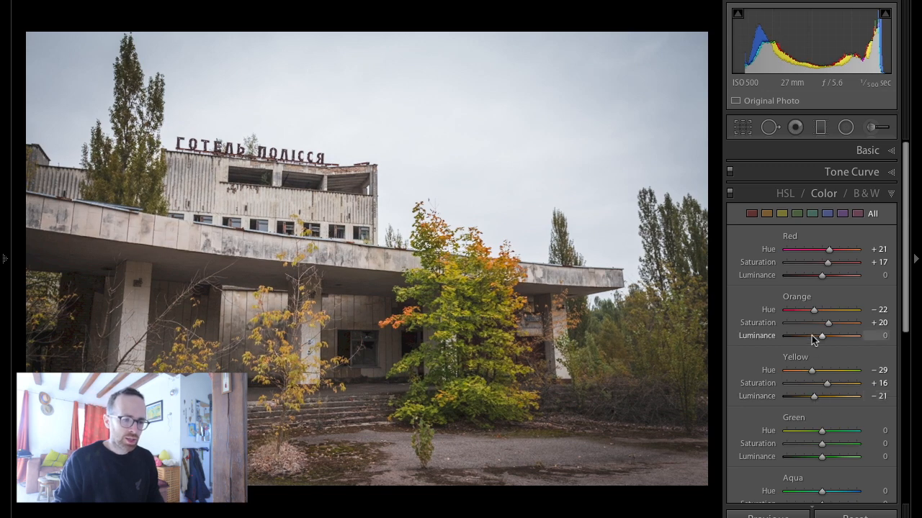
pyautogui.moveTo(814, 274); pyautogui.dragTo(810, 275)
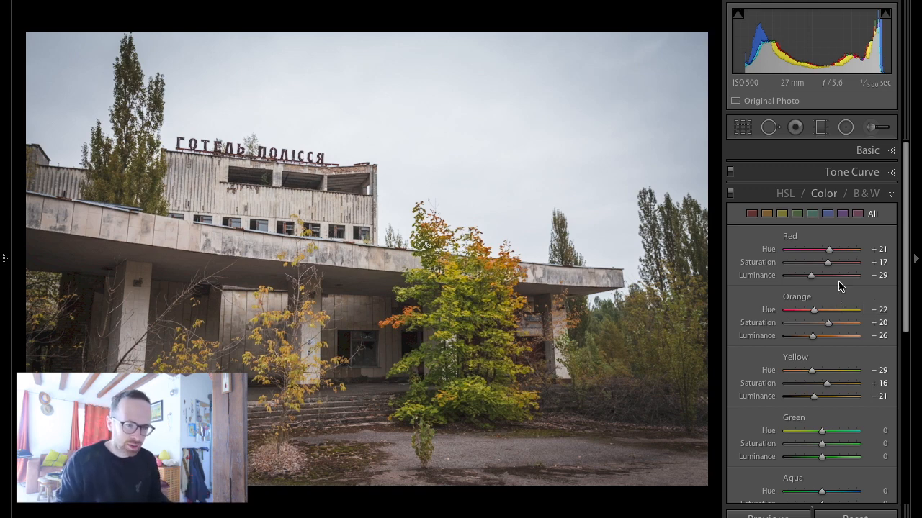
# - Fine-tune Red to Saturation +25, Luminance −35, Orange Saturation to +15, Yellow to Saturation +11, Luminance −28, and compare without the color adjustments
pyautogui.moveTo(827, 263); pyautogui.dragTo(825, 263)
pyautogui.moveTo(826, 326); pyautogui.dragTo(825, 323)
pyautogui.moveTo(825, 383); pyautogui.dragTo(812, 400)
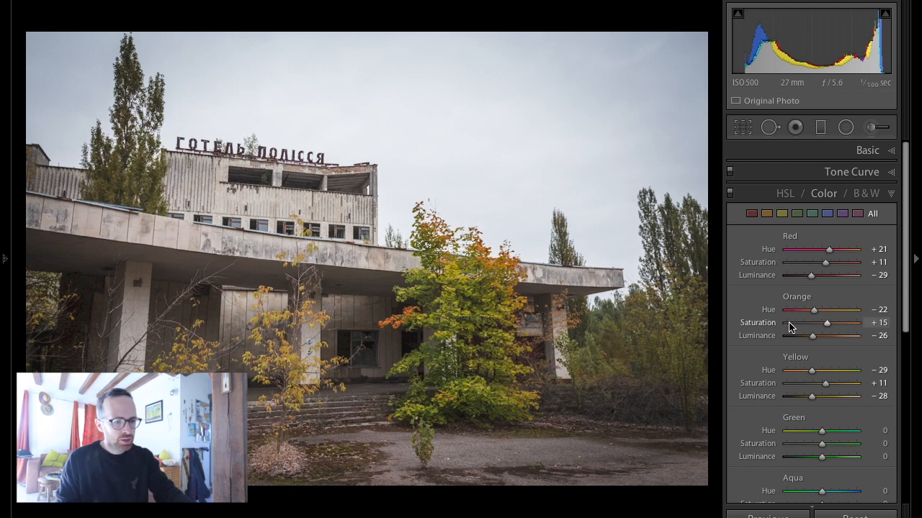
pyautogui.moveTo(813, 276)
pyautogui.mouseDown()
pyautogui.moveTo(794, 276)
pyautogui.moveTo(836, 266)
pyautogui.moveTo(812, 278)
pyautogui.mouseUp()
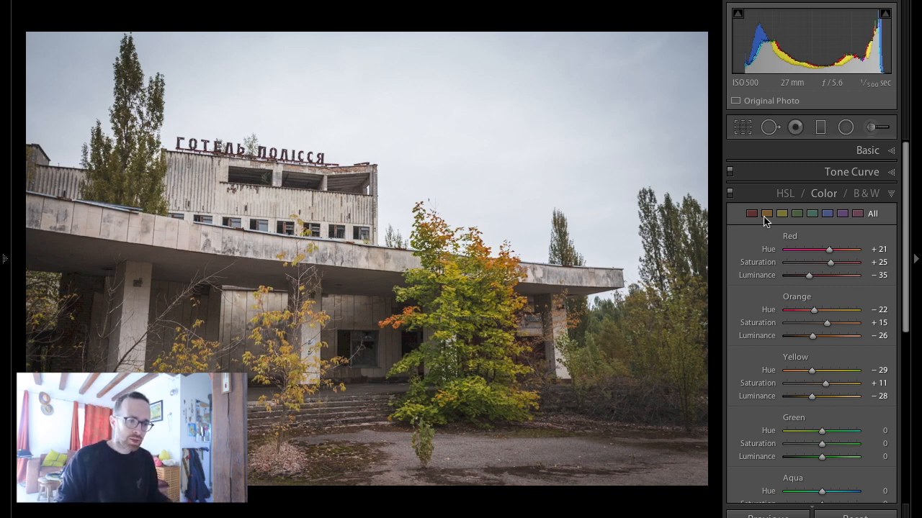
pyautogui.click(730, 193)
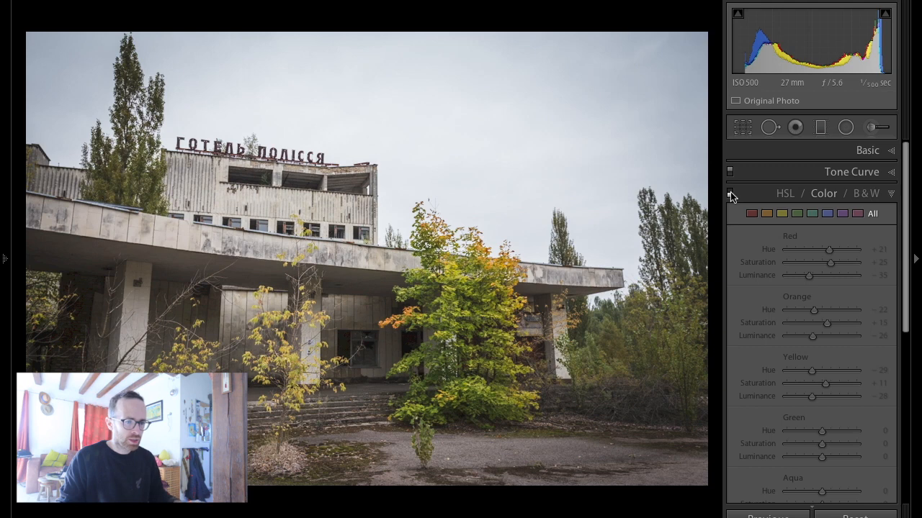
pyautogui.click(730, 193)
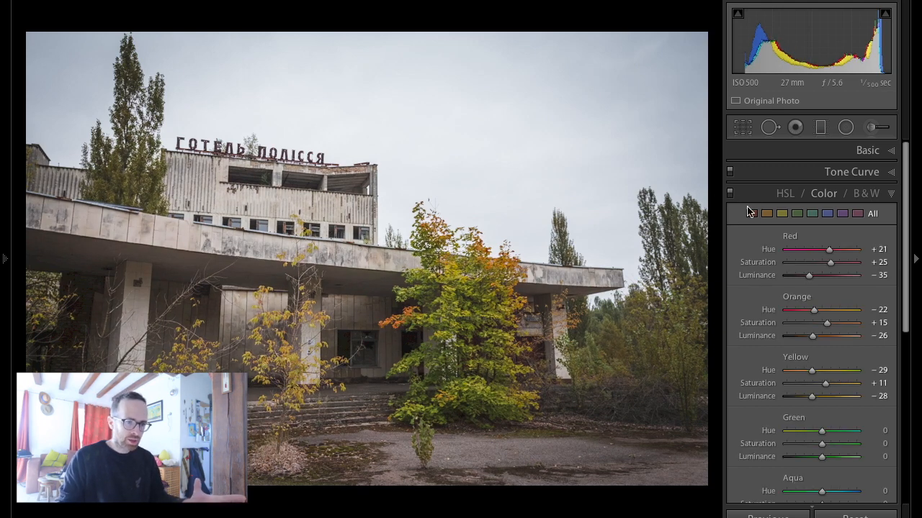
# - Warm the white balance to a Temp of 5823, and try a Tint of +39 before resetting the Tint
pyautogui.click(868, 150)
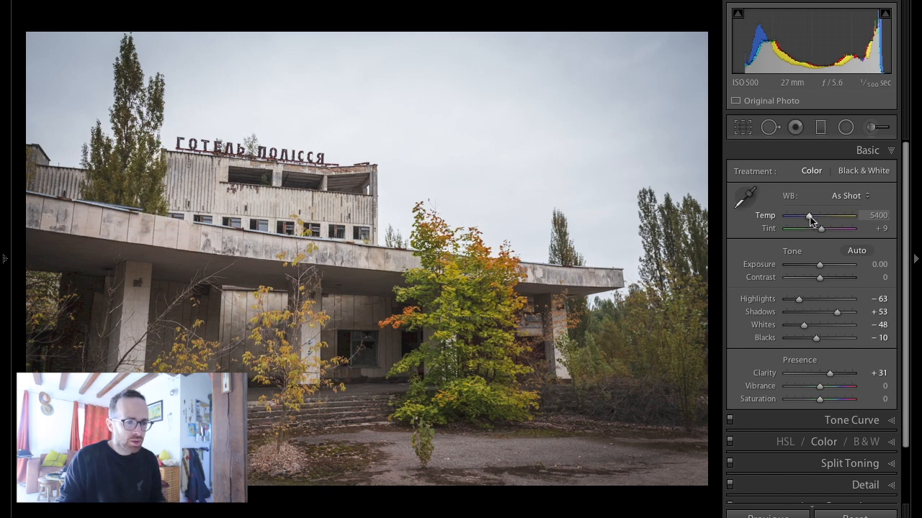
pyautogui.moveTo(809, 219); pyautogui.dragTo(810, 221)
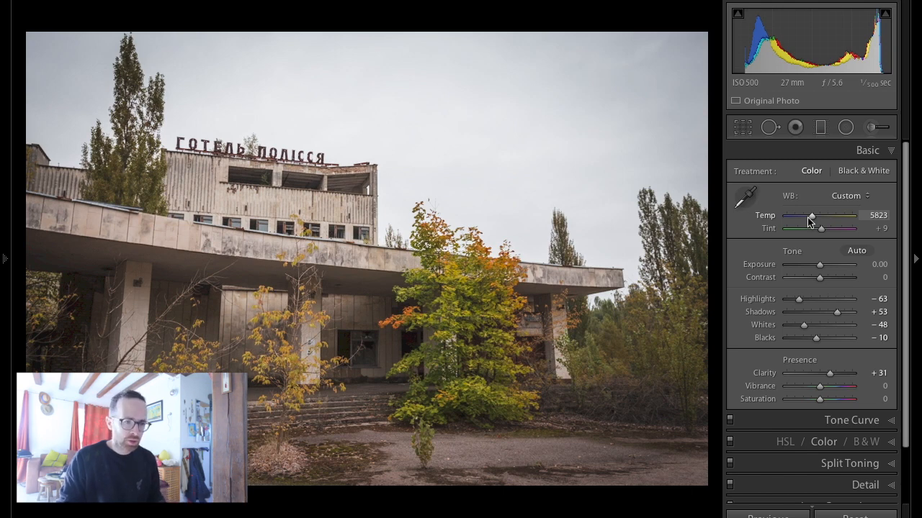
pyautogui.moveTo(821, 229); pyautogui.dragTo(828, 232)
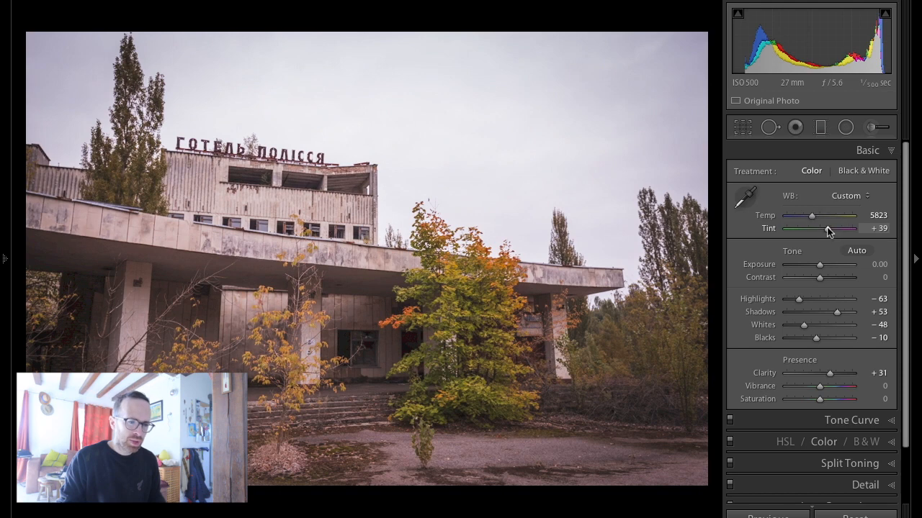
pyautogui.doubleClick(828, 229)
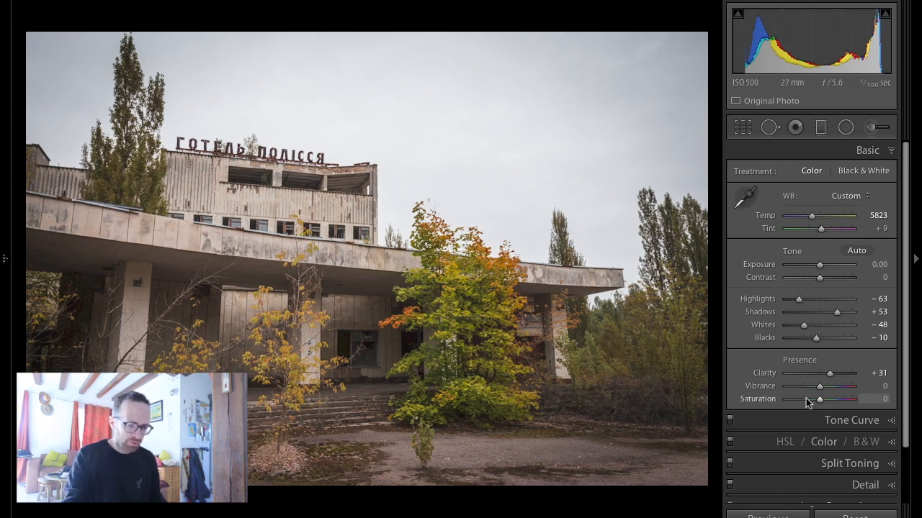
# - Compare the edit with the next version of the photo, return to it and lower its Exposure to −0.50
pyautogui.press('Right')
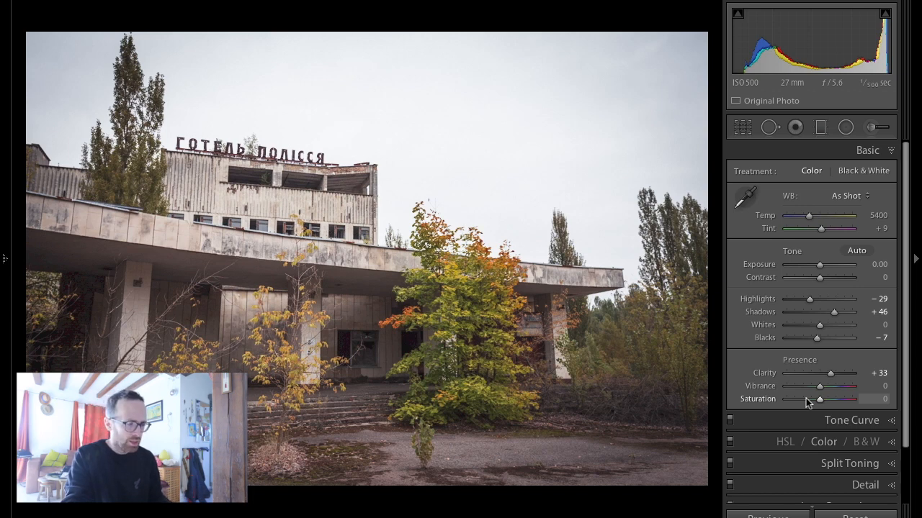
pyautogui.press('Left')
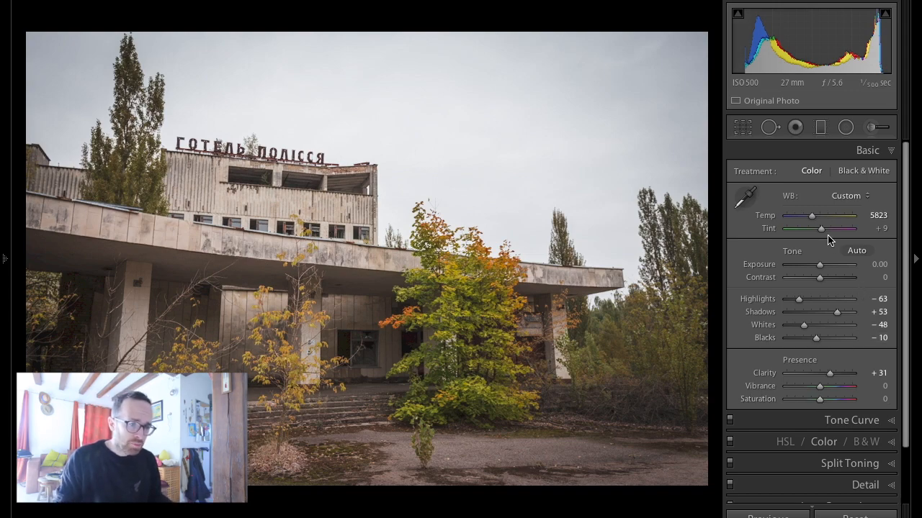
pyautogui.moveTo(819, 265); pyautogui.dragTo(816, 266)
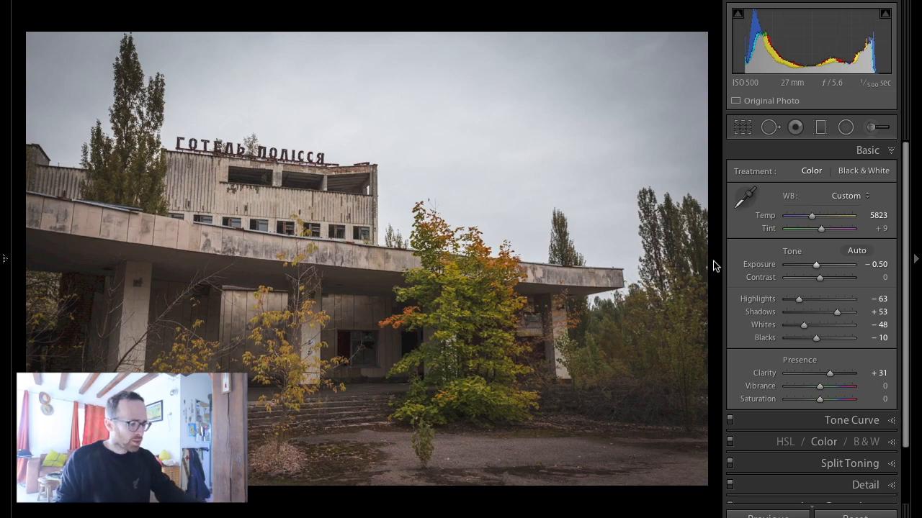
# - Open the photo 20170930_Chernobyl_159.CR2 from the filmstrip and enlarge its view by hiding the presets area and filmstrip
pyautogui.press('Tab')
pyautogui.hotkey('shift', 'Tab')
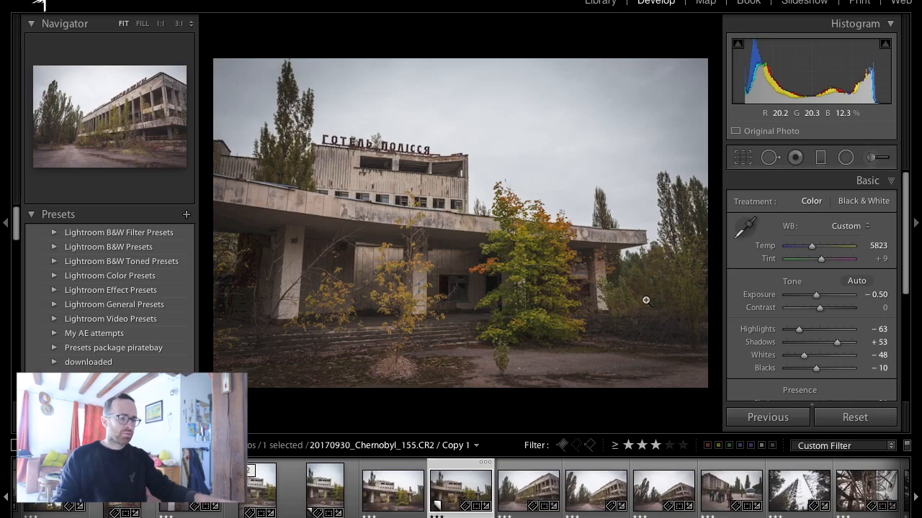
pyautogui.click(532, 488)
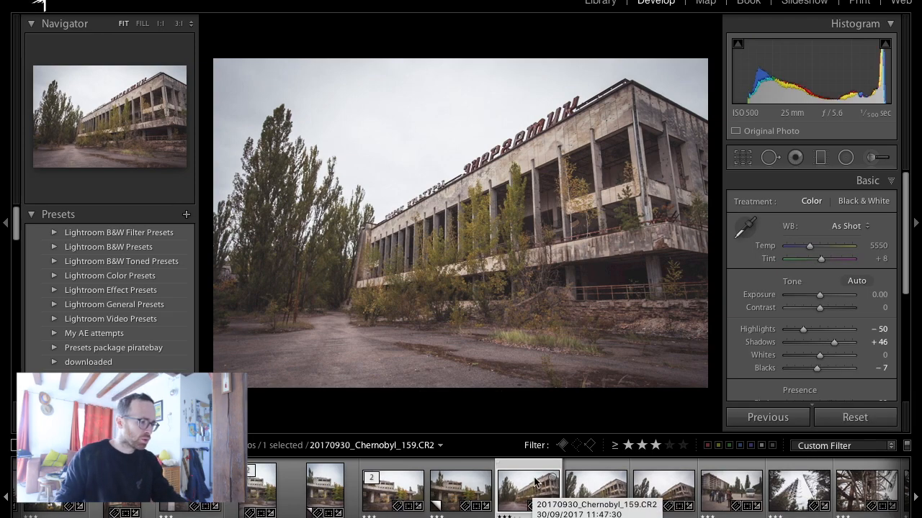
pyautogui.click(7, 223)
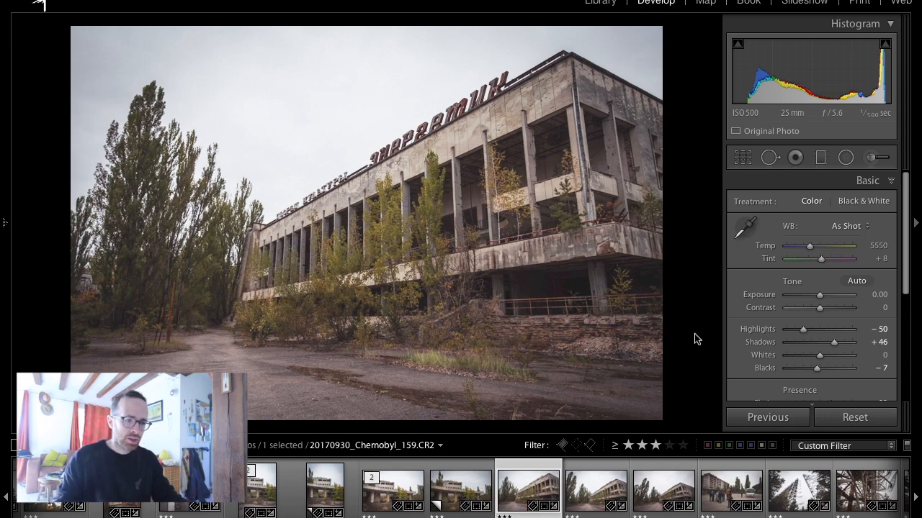
pyautogui.scroll(-2, 826, 297)
pyautogui.scroll(-3, 826, 298)
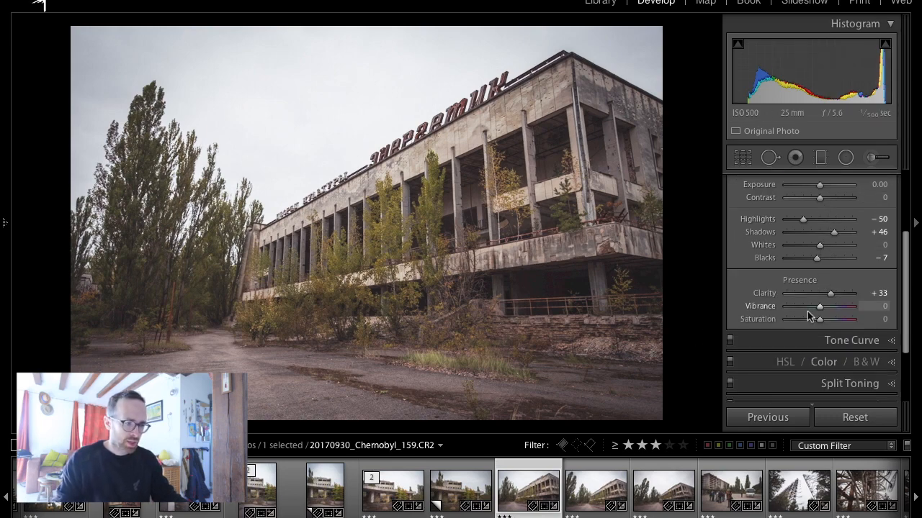
pyautogui.click(461, 517)
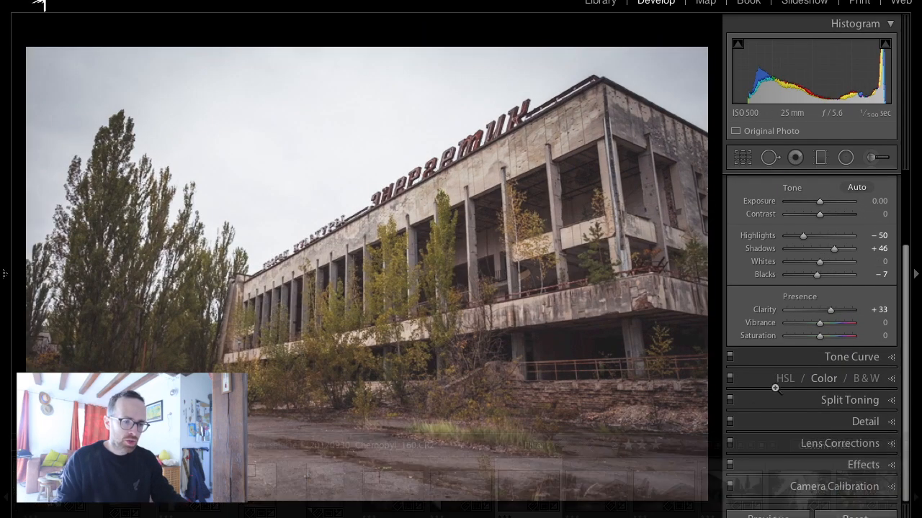
# - Review the photo's HSL color adjustments and its Split Toning settings for highlights and shadows
pyautogui.click(832, 381)
pyautogui.scroll(3, 827, 283)
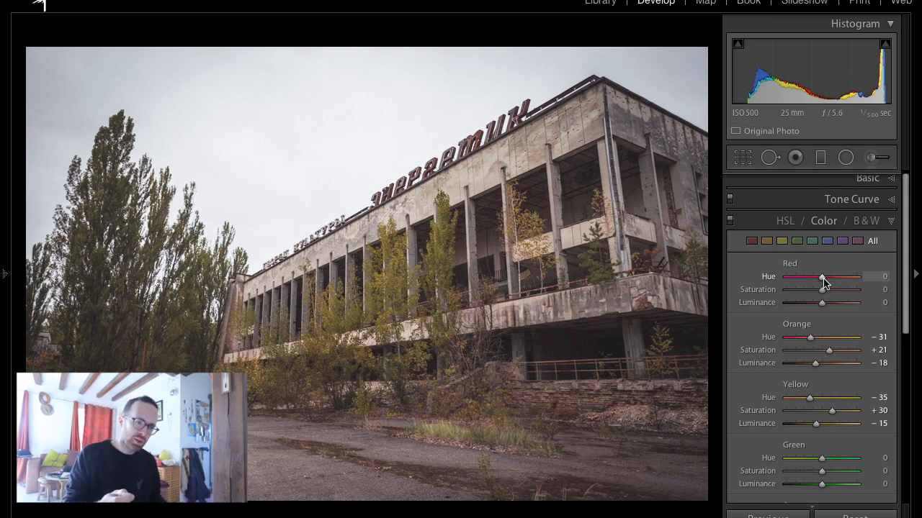
pyautogui.click(891, 222)
pyautogui.click(841, 245)
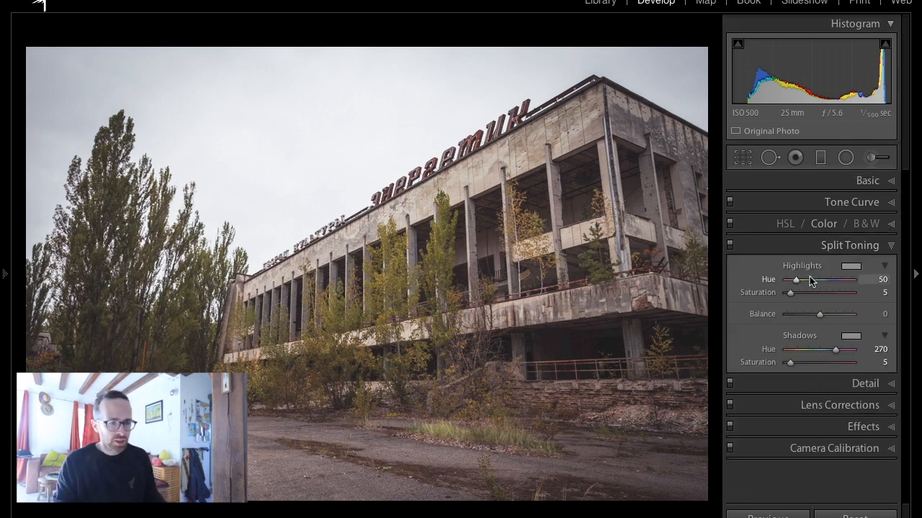